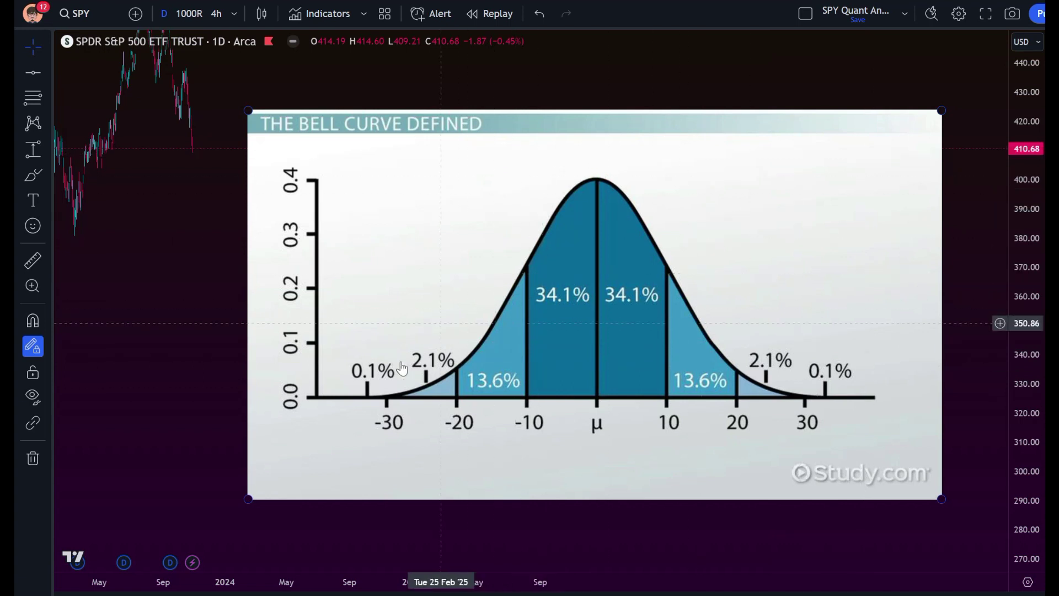
- Clear the image selection and trial-drag the bell-curve image right, back left and up
click(272, 402)
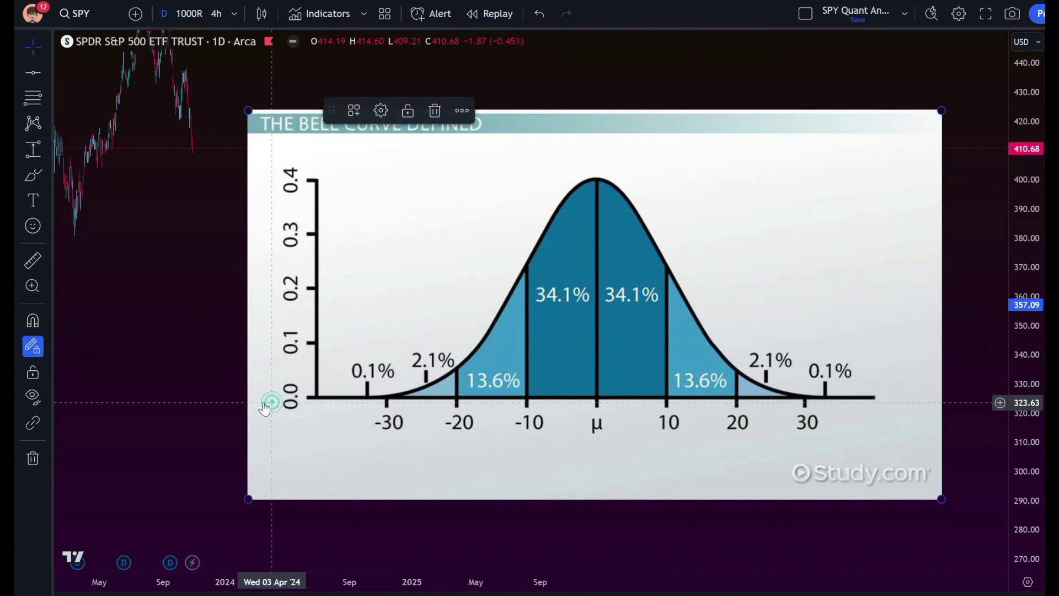
key(Escape)
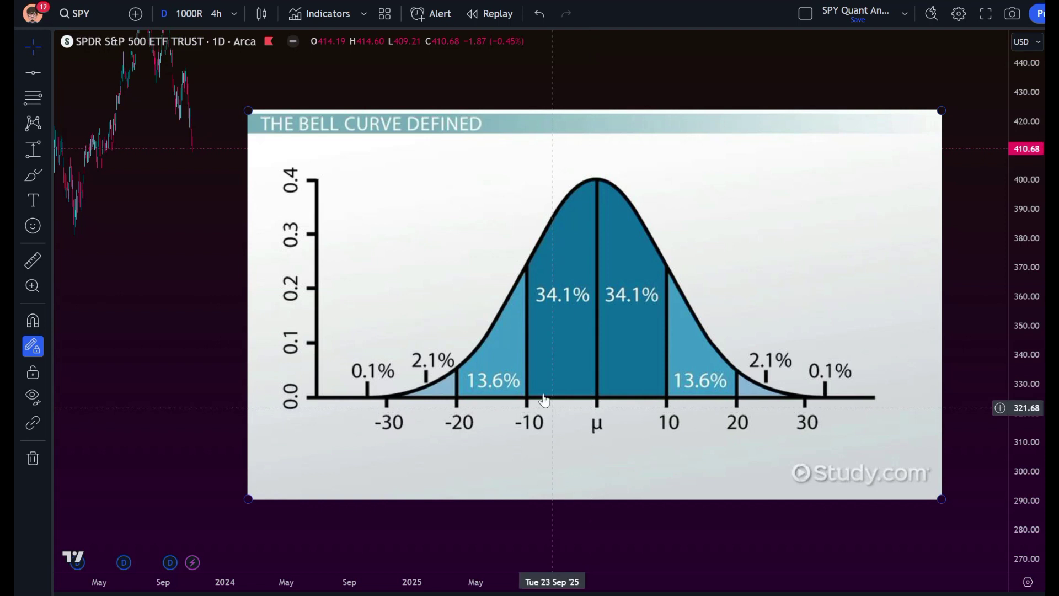
click(690, 106)
drag(409, 210, 570, 244)
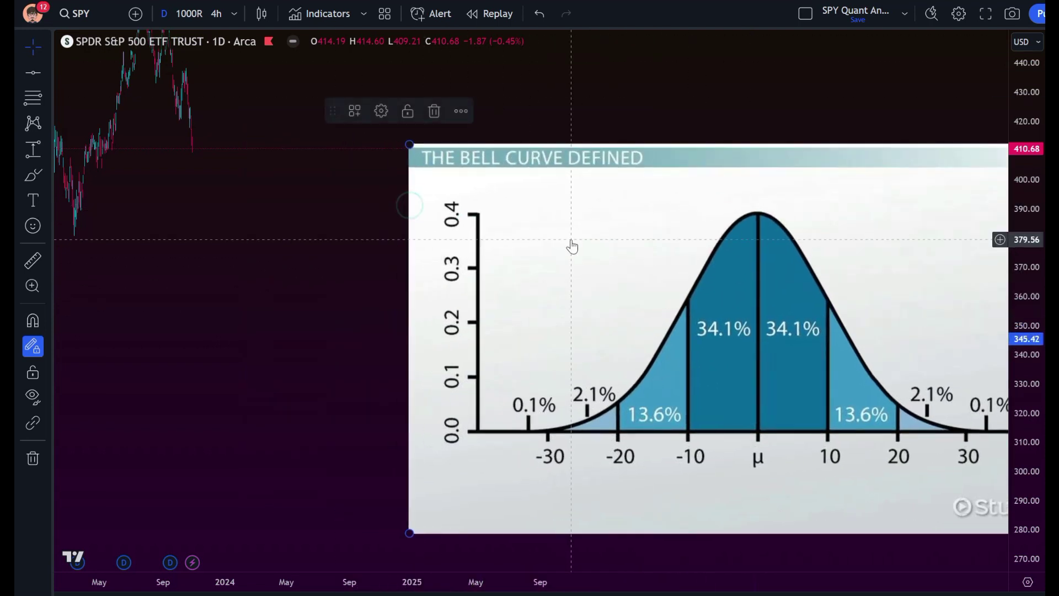
drag(242, 305, 361, 338)
drag(789, 258, 548, 215)
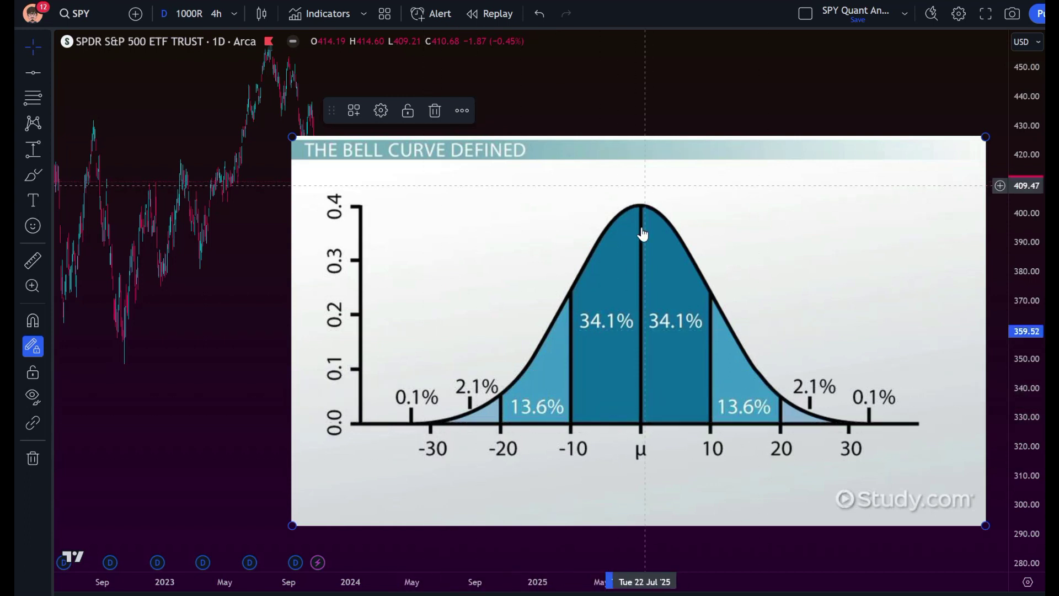
- Settle the bell-curve image, then pan and rescale so it sits past the latest bars
mouse_move(634, 383)
mouse_down()
mouse_move(723, 319)
mouse_move(707, 198)
mouse_up()
drag(658, 279, 719, 328)
drag(663, 258, 491, 276)
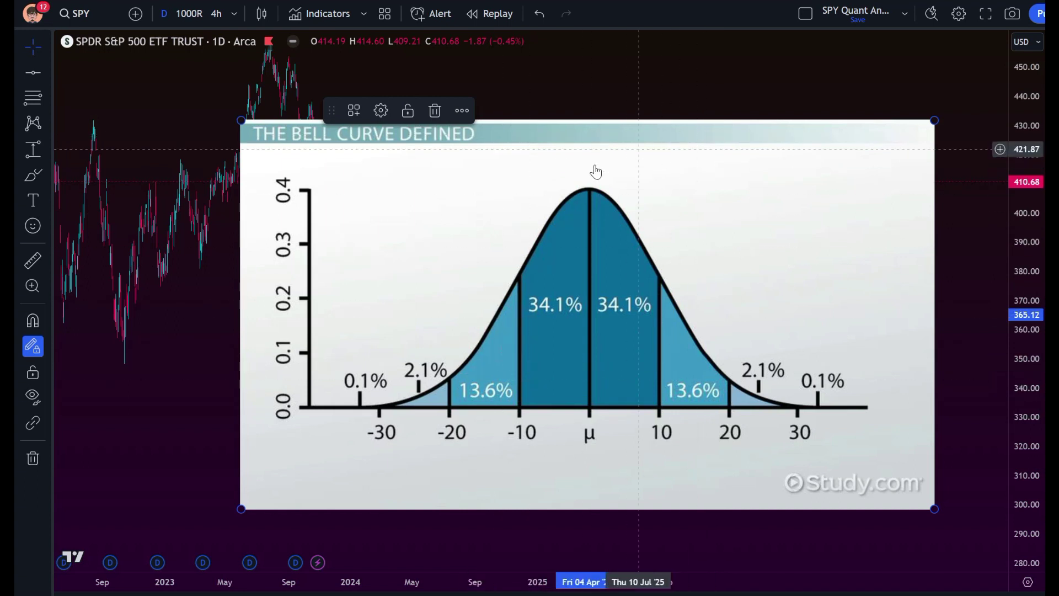
mouse_move(598, 248)
mouse_down()
mouse_move(669, 246)
mouse_move(691, 259)
mouse_up()
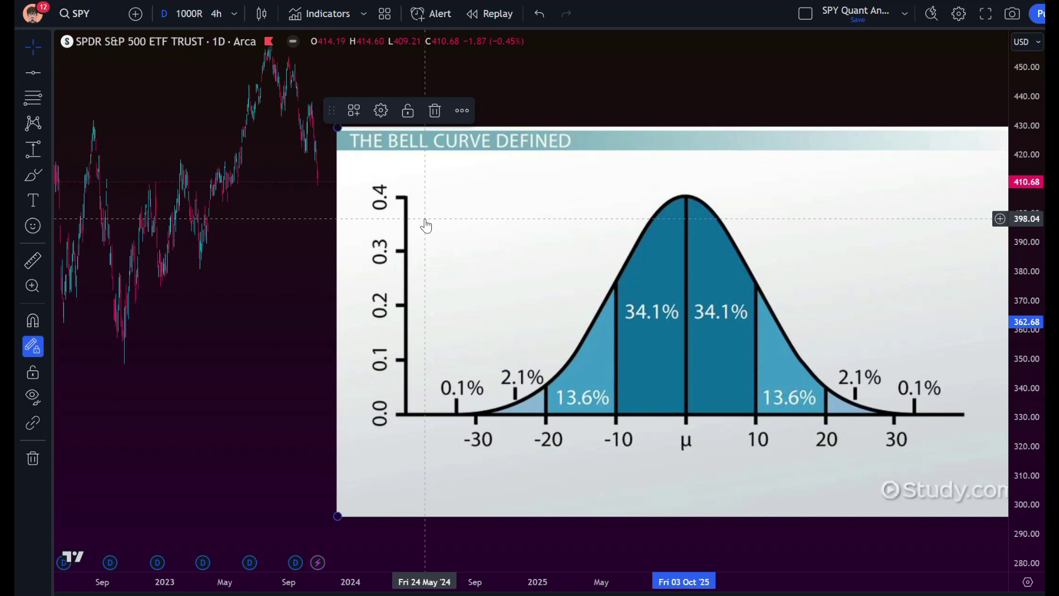
drag(426, 226, 690, 291)
drag(1029, 75, 941, 222)
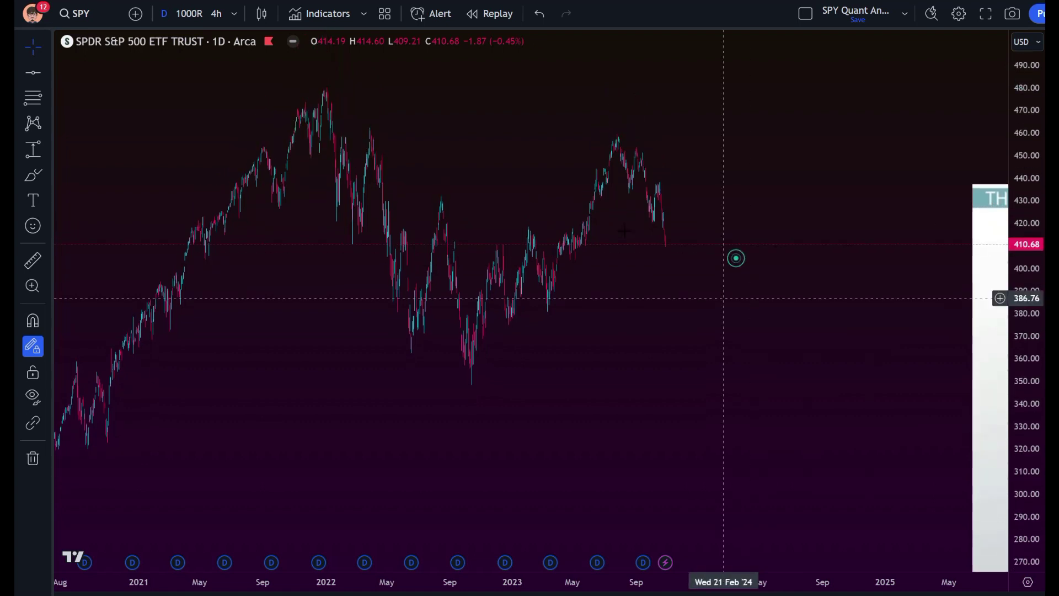
- Add the 'cdd' Cumulative Distribution indicator with a dataset from 14 Oct 2022 to 27 Oct 2023
click(303, 21)
text(cdd)
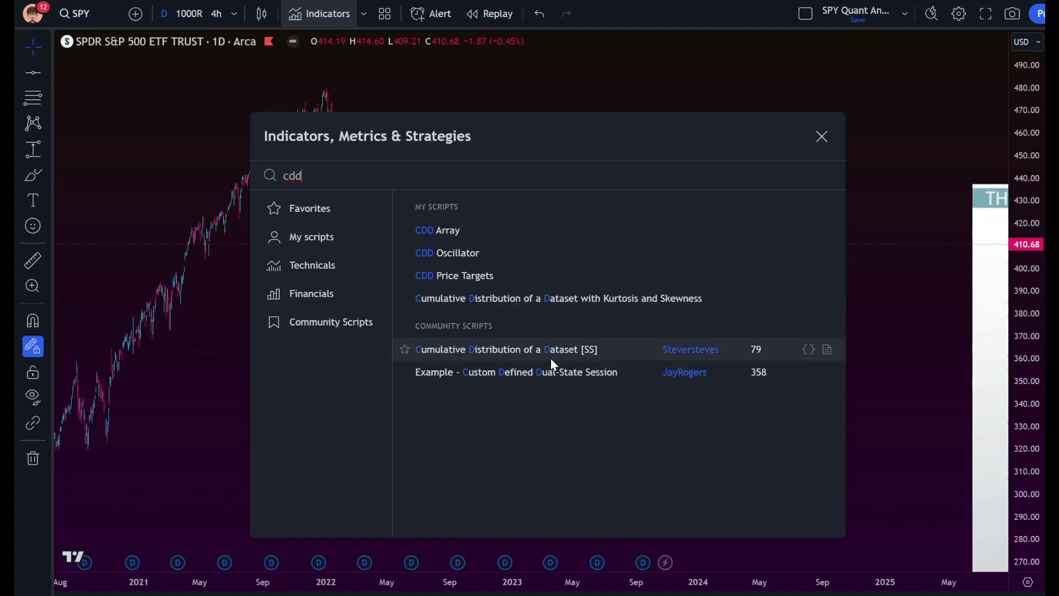
click(575, 351)
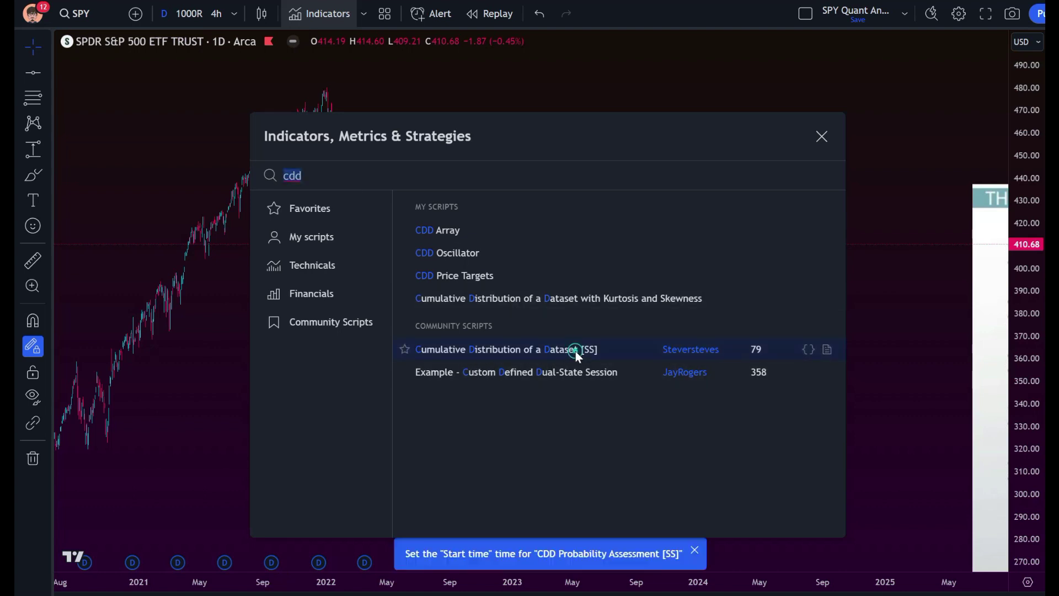
click(815, 142)
click(475, 431)
click(733, 351)
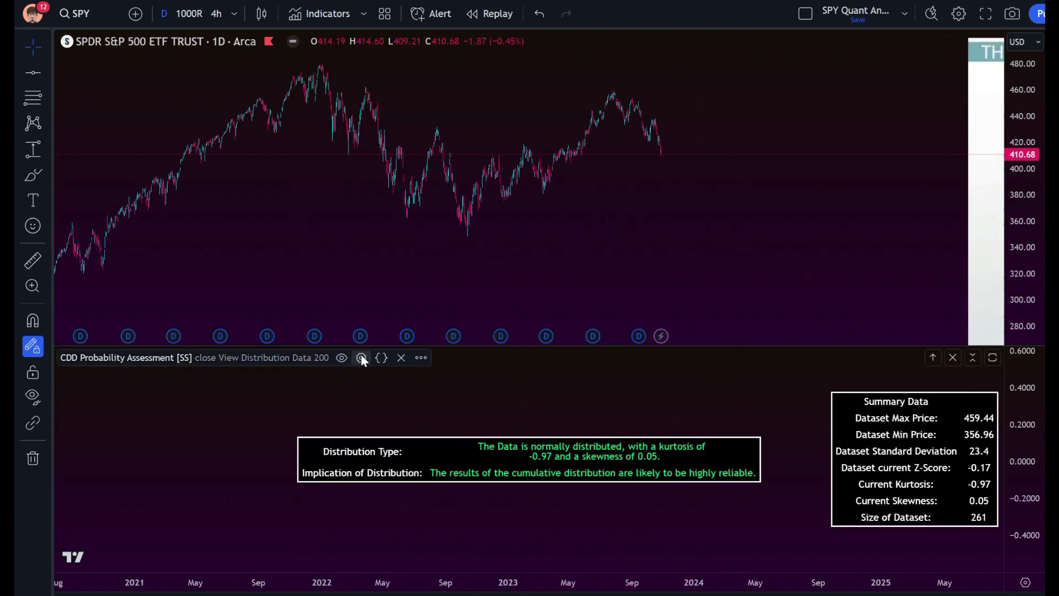
- Set the CDD indicator to Plot Cumulative Distribution Density
click(361, 355)
click(594, 423)
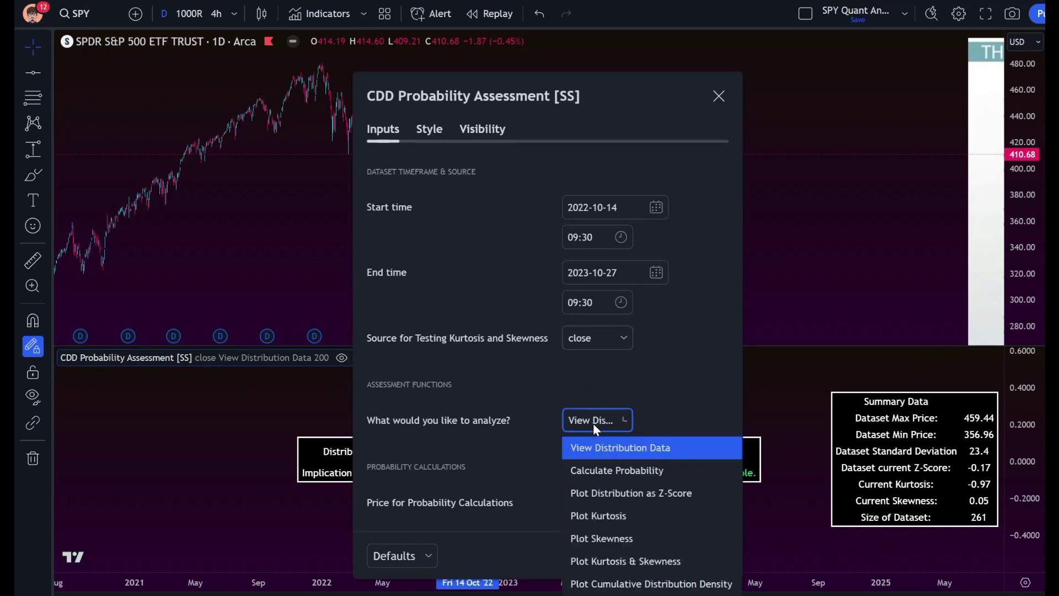
click(616, 581)
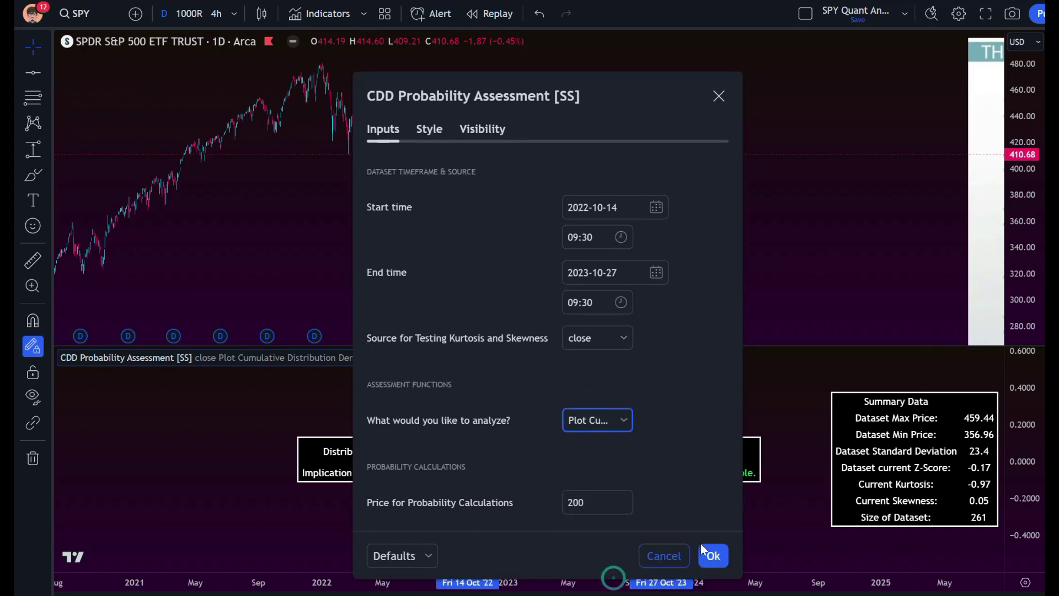
click(715, 555)
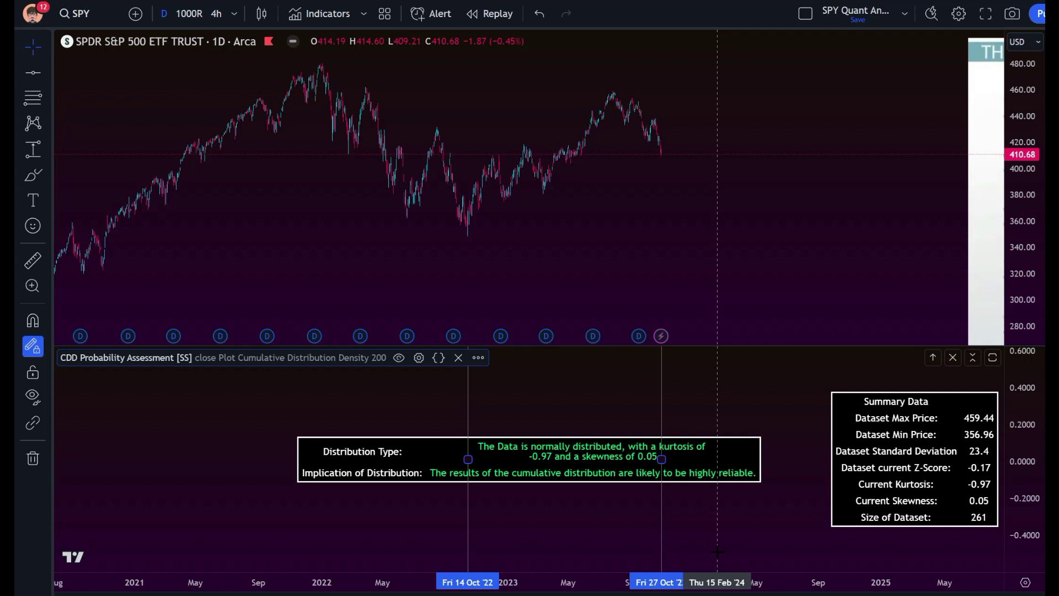
- Zoom into the time axis and pan to centre the Oct 2022–Oct 2023 density curves
scroll(717, 551, up, 4)
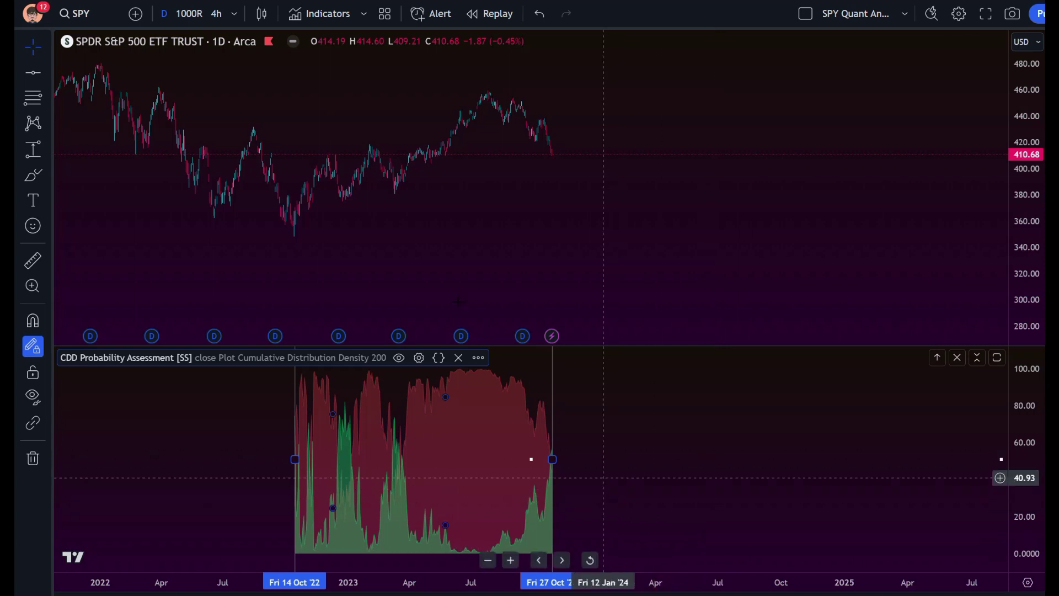
drag(379, 260, 696, 266)
scroll(696, 266, up, 5)
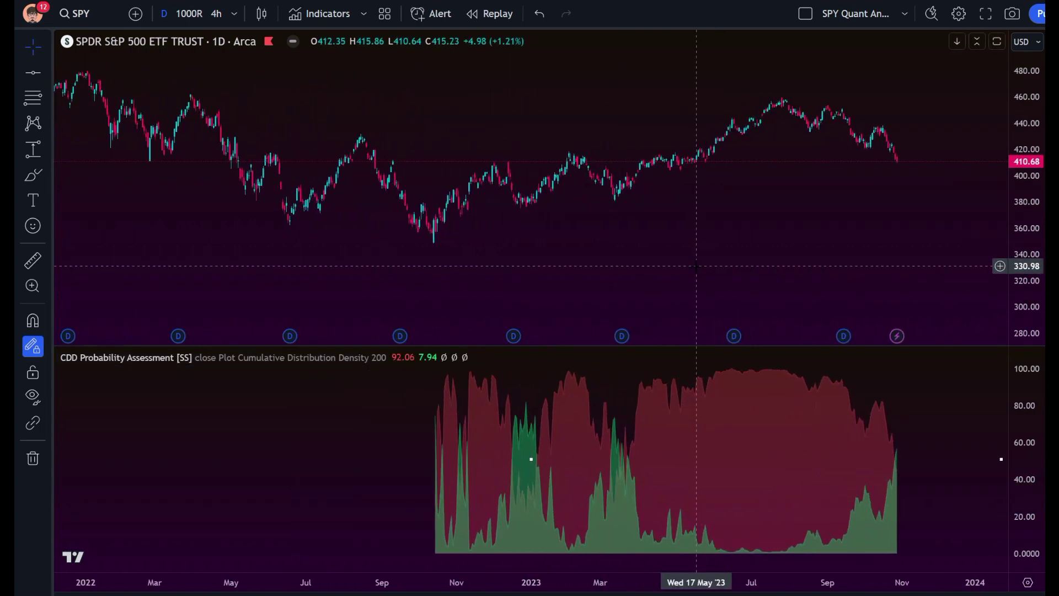
drag(794, 246, 672, 253)
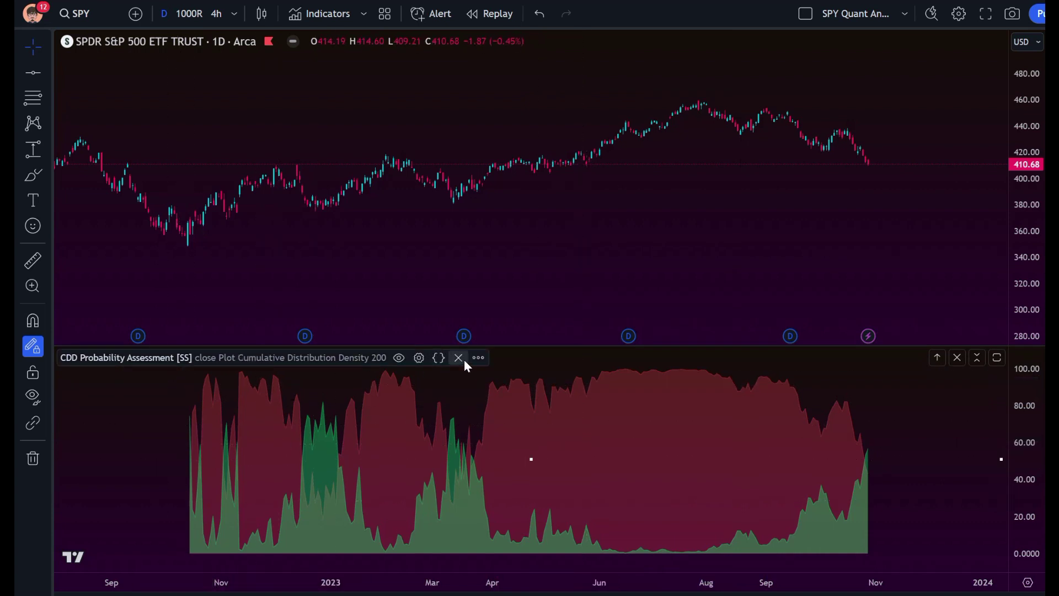
- Remove the CDD indicator and reframe the SPY price chart
click(458, 358)
drag(747, 336, 481, 336)
scroll(822, 356, down, 5)
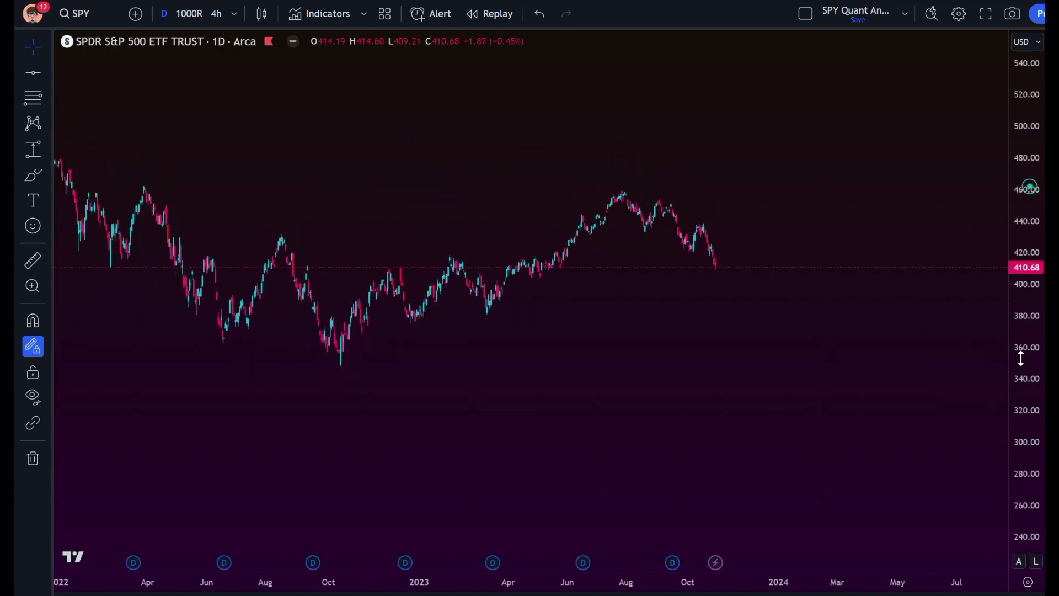
drag(929, 379, 651, 283)
scroll(654, 284, down, 3)
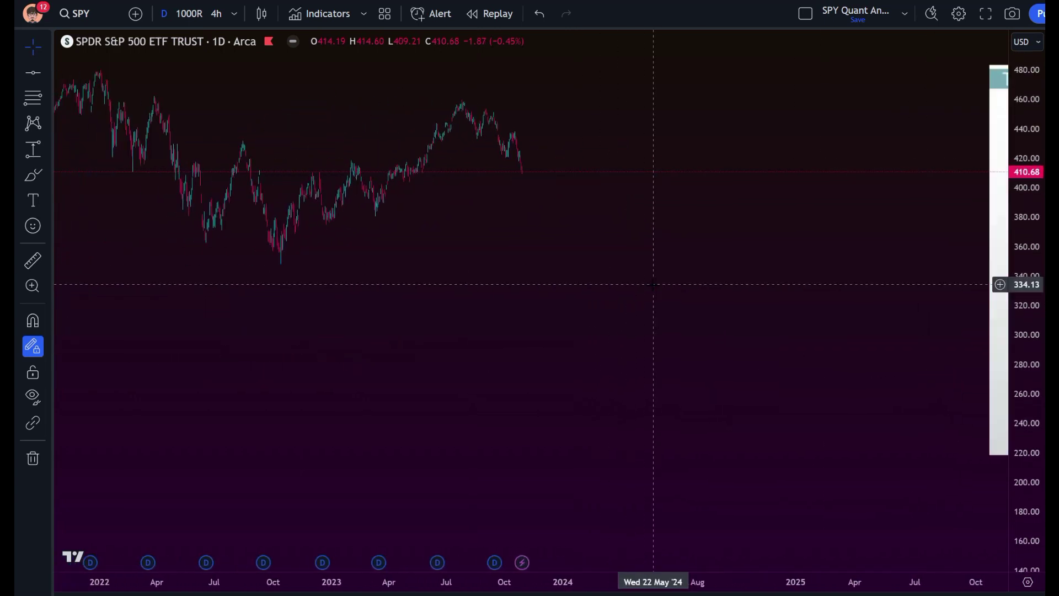
scroll(574, 272, down, 1)
drag(575, 272, 638, 329)
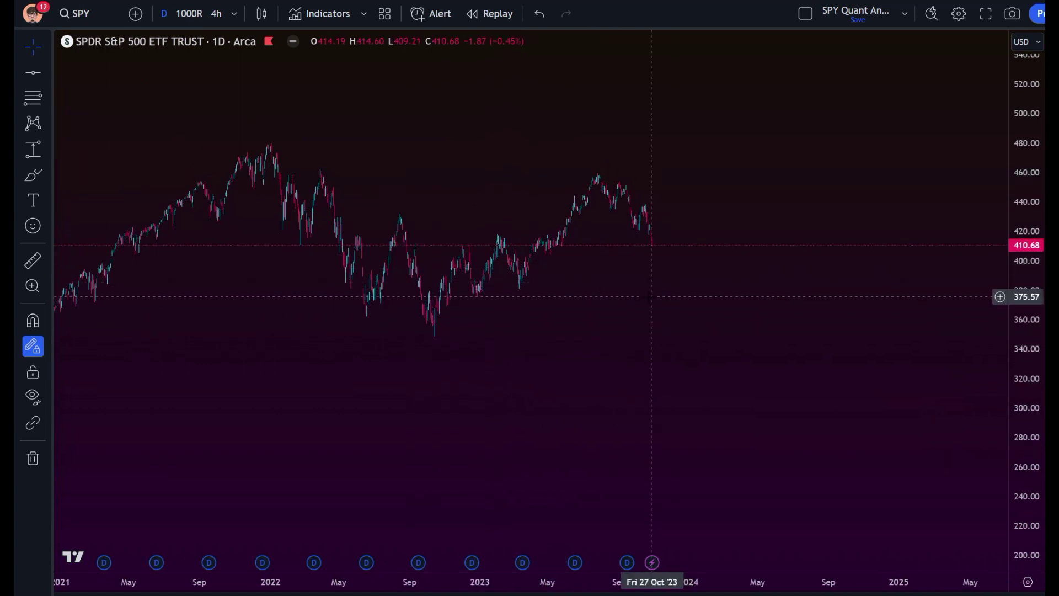
- Draw a trial Regression Trend channel from Oct 2022 to Oct 2023, then delete it
click(27, 76)
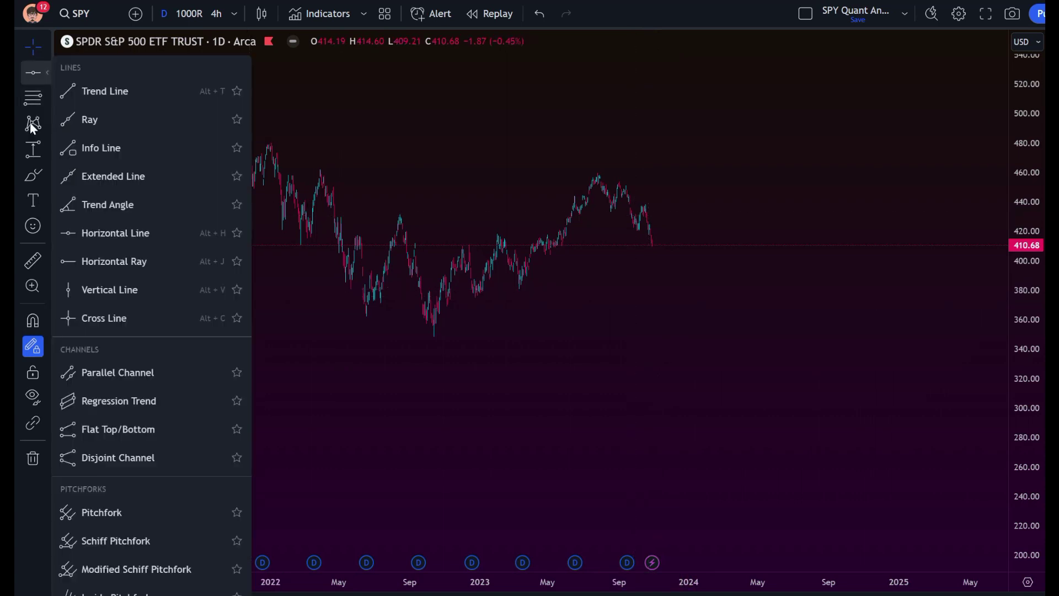
click(133, 411)
click(429, 334)
click(652, 138)
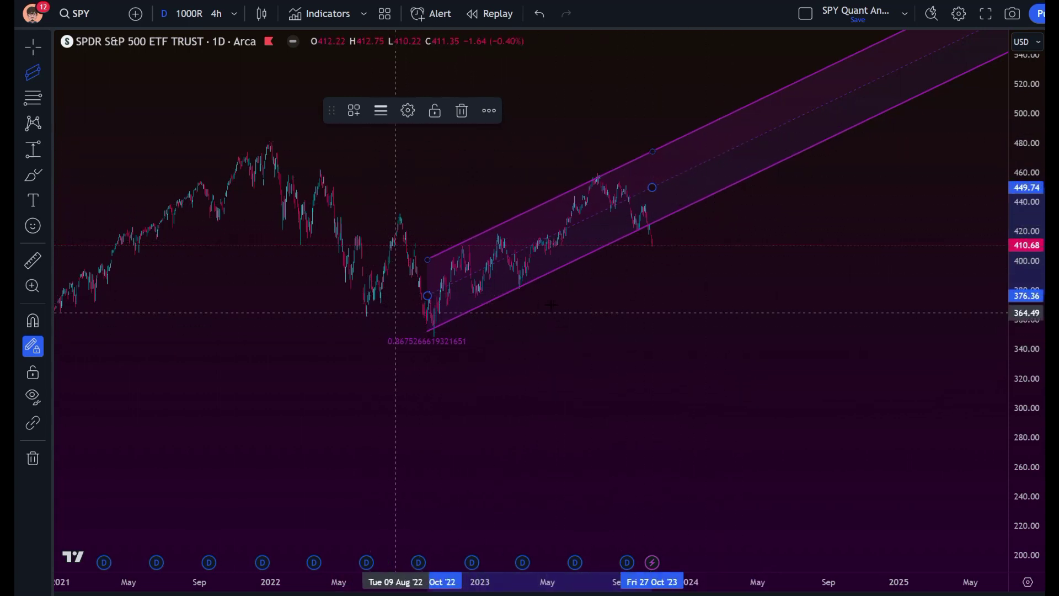
click(459, 112)
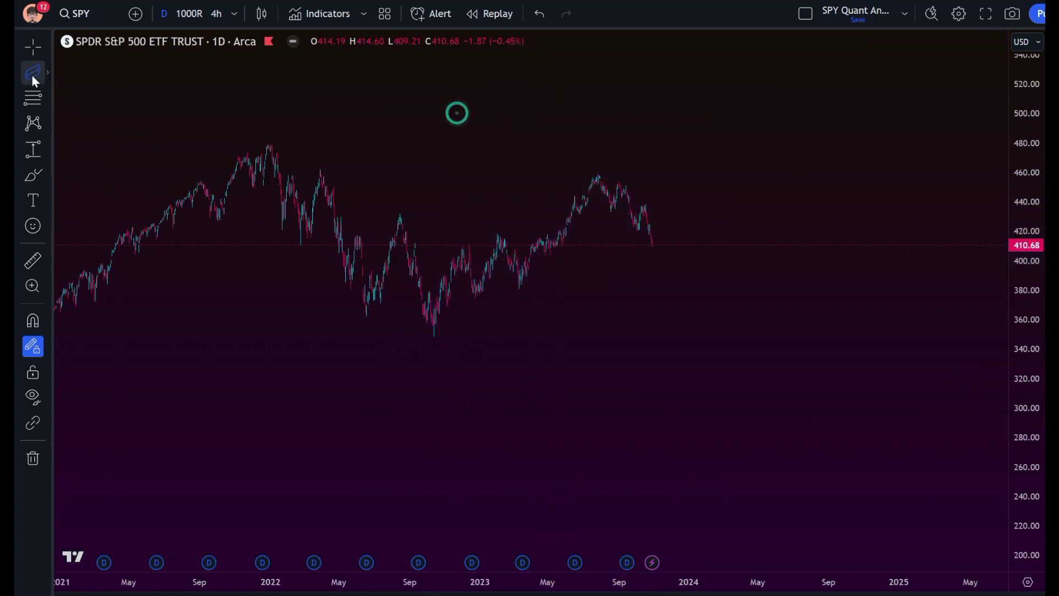
- Export the AMEX:SPY 1D chart data to CSV with ISO time format
click(32, 48)
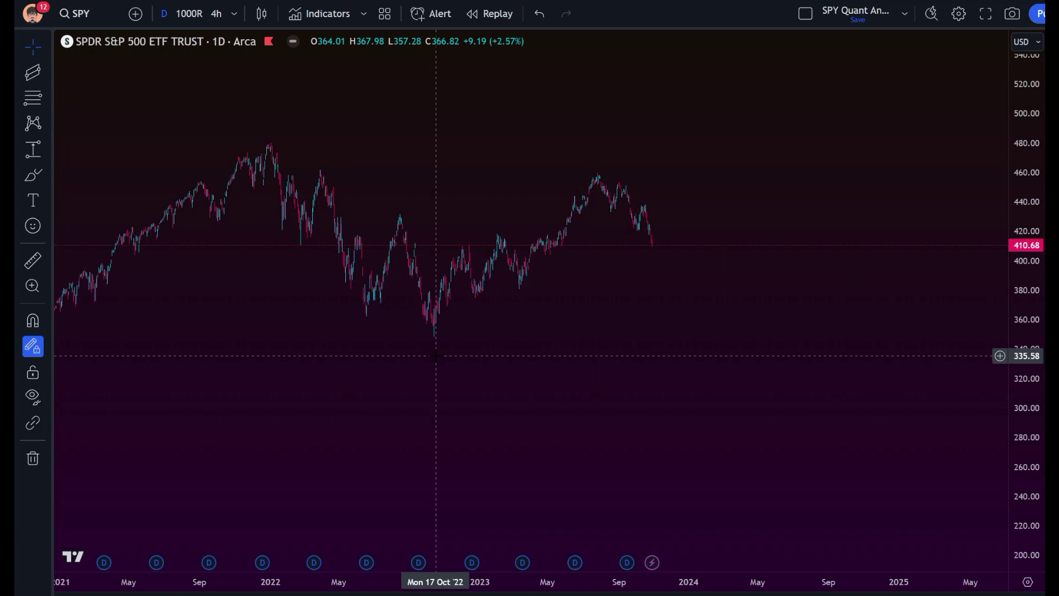
click(906, 14)
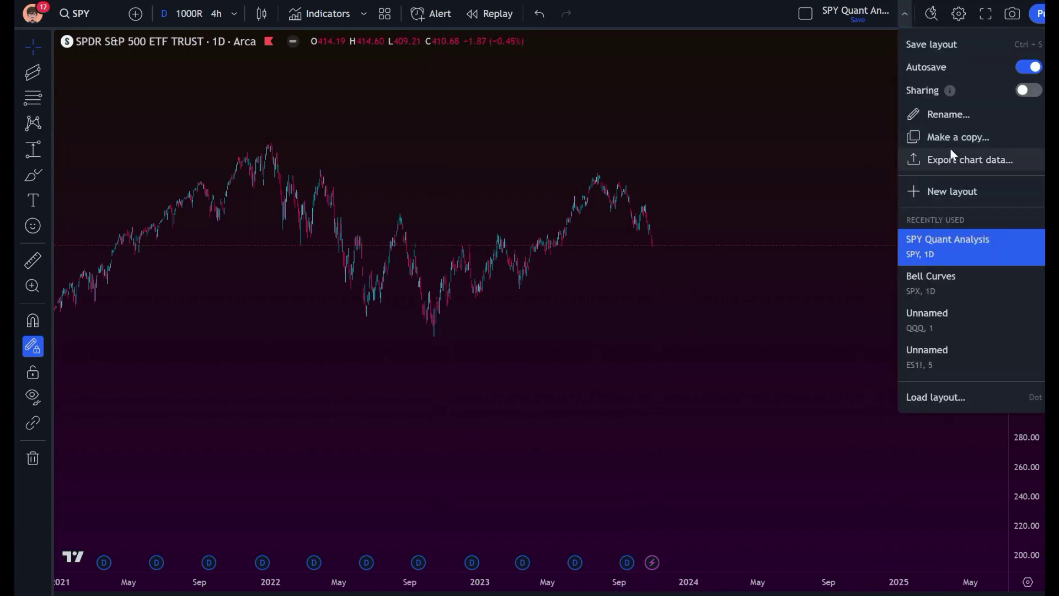
click(953, 157)
click(571, 356)
click(553, 380)
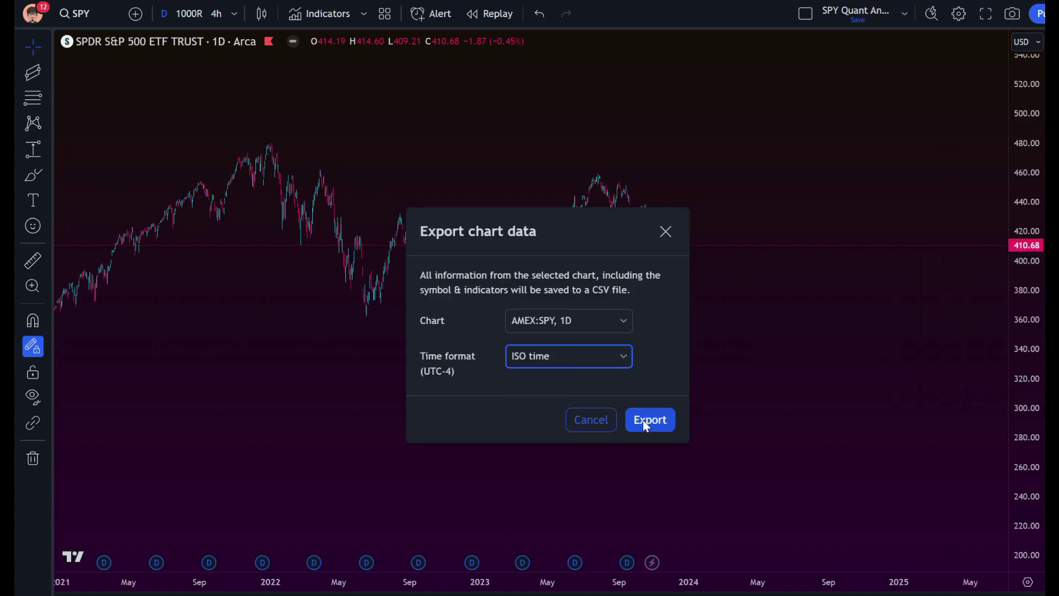
click(644, 421)
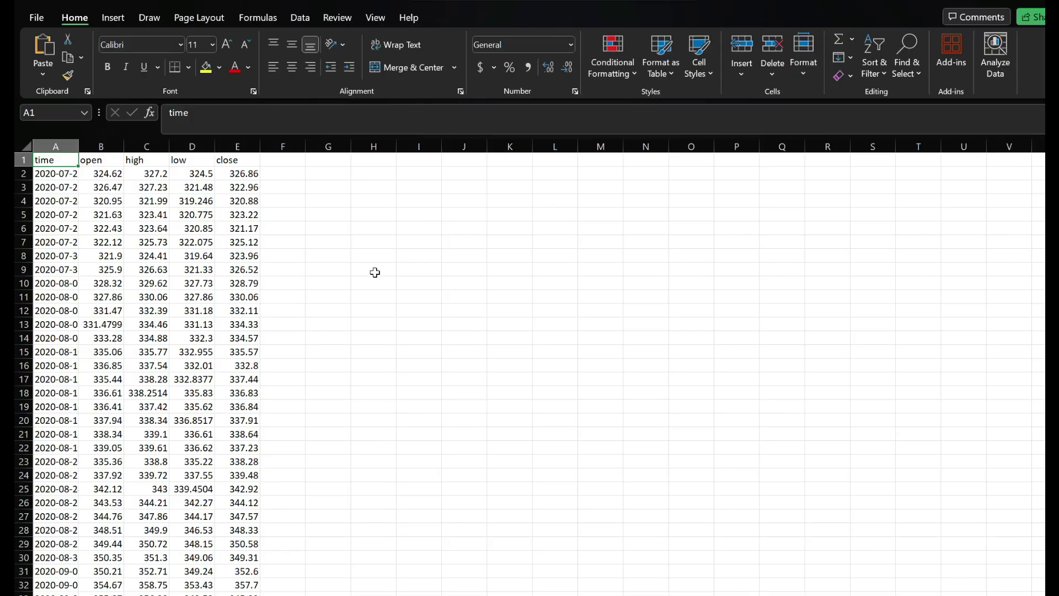